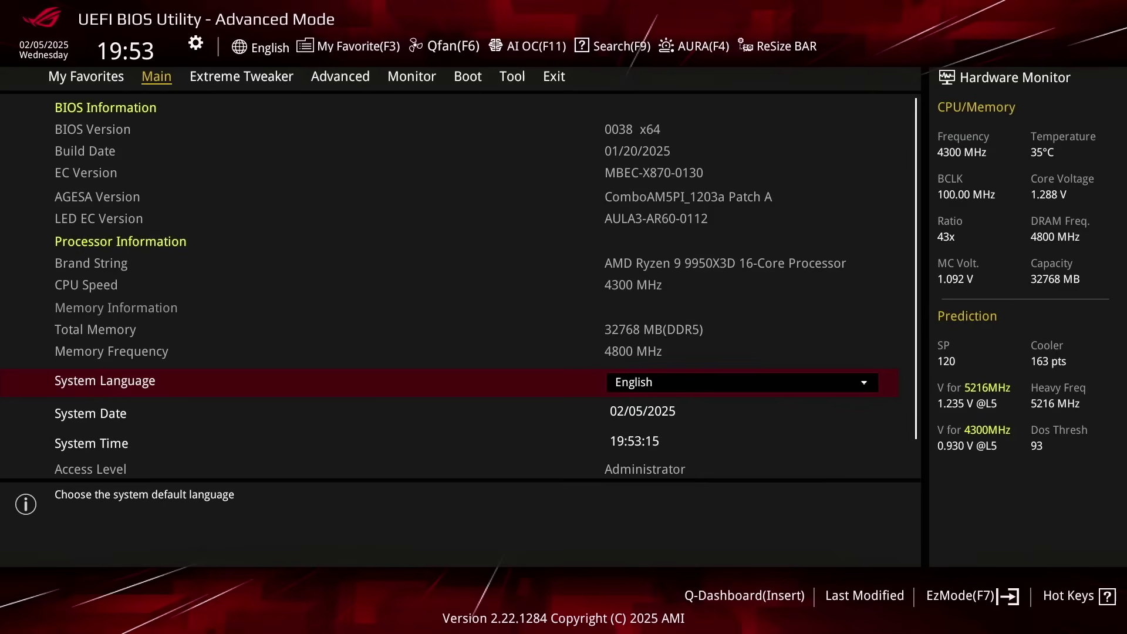
# - In Extreme Tweaker, set Ai Overclock Tuner to EXPO I for DDR5-8000 at 38-48-48-128
pyautogui.press('Right')
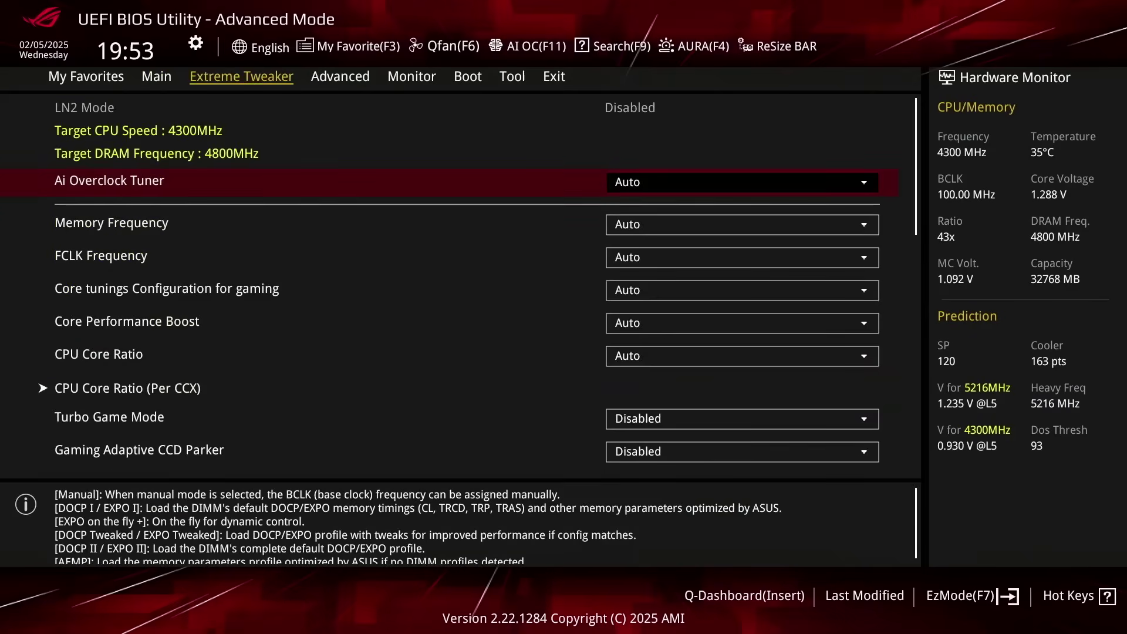
pyautogui.press('Return')
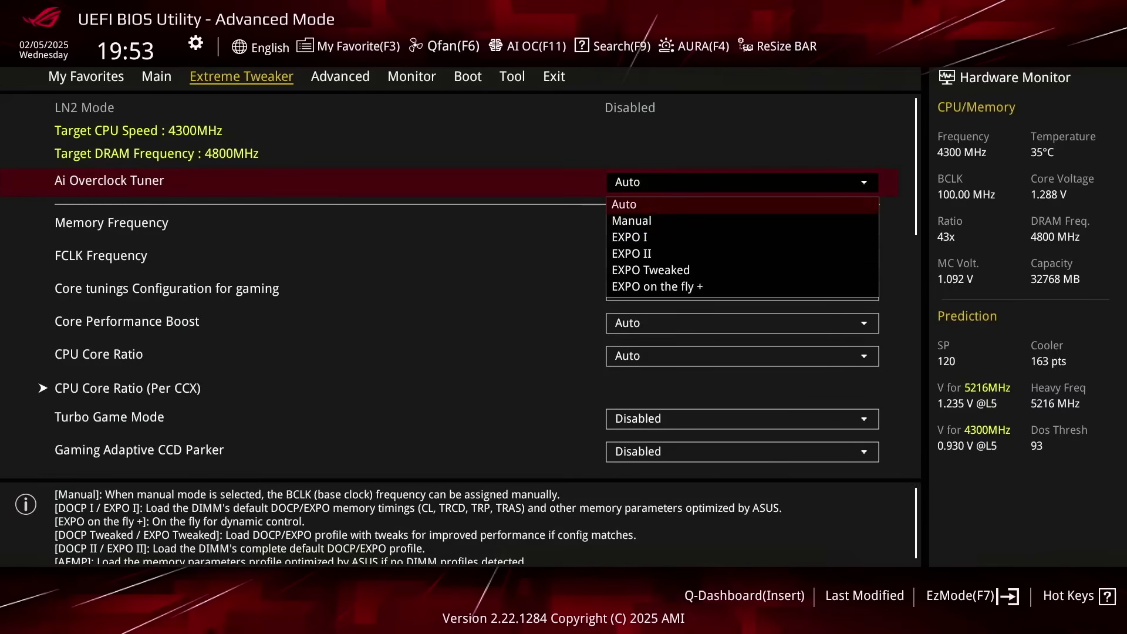
pyautogui.press('Down')
pyautogui.press('Down')
pyautogui.press('Return')
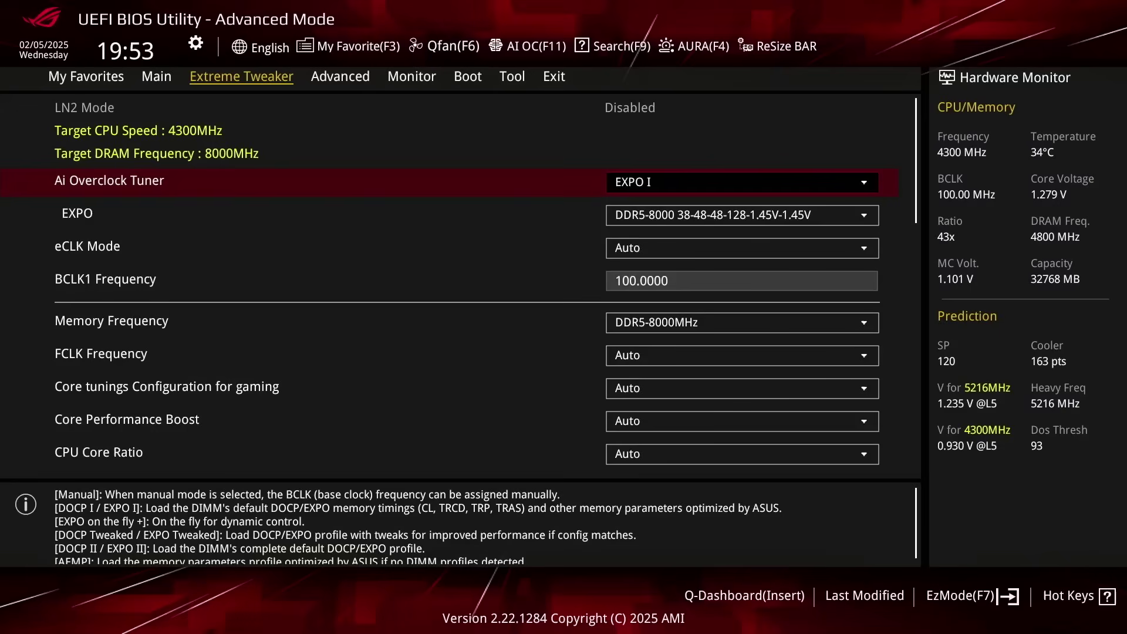
# - Enter Advanced > AMD Overclocking and reach the Precision Boost Overdrive page, currently Auto
pyautogui.press('Right')
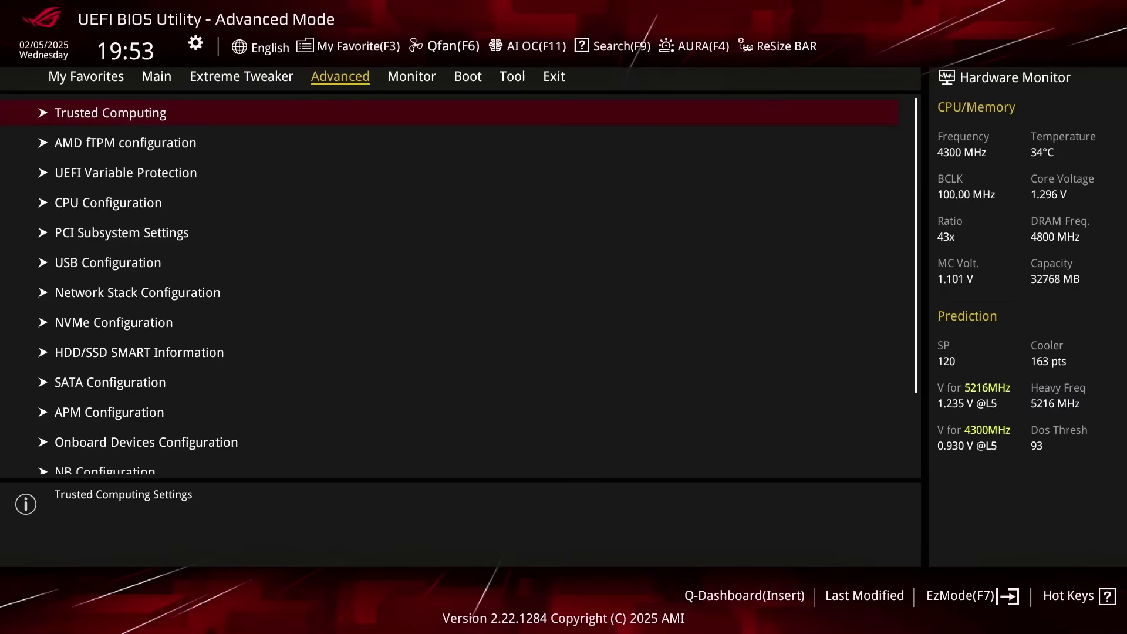
pyautogui.press('Down')
pyautogui.press('Down')
pyautogui.press('Down')
pyautogui.press('Down')
pyautogui.press('Down')
pyautogui.press('Down')
pyautogui.press('Down')
pyautogui.press('Down')
pyautogui.press('Down')
pyautogui.press('Down')
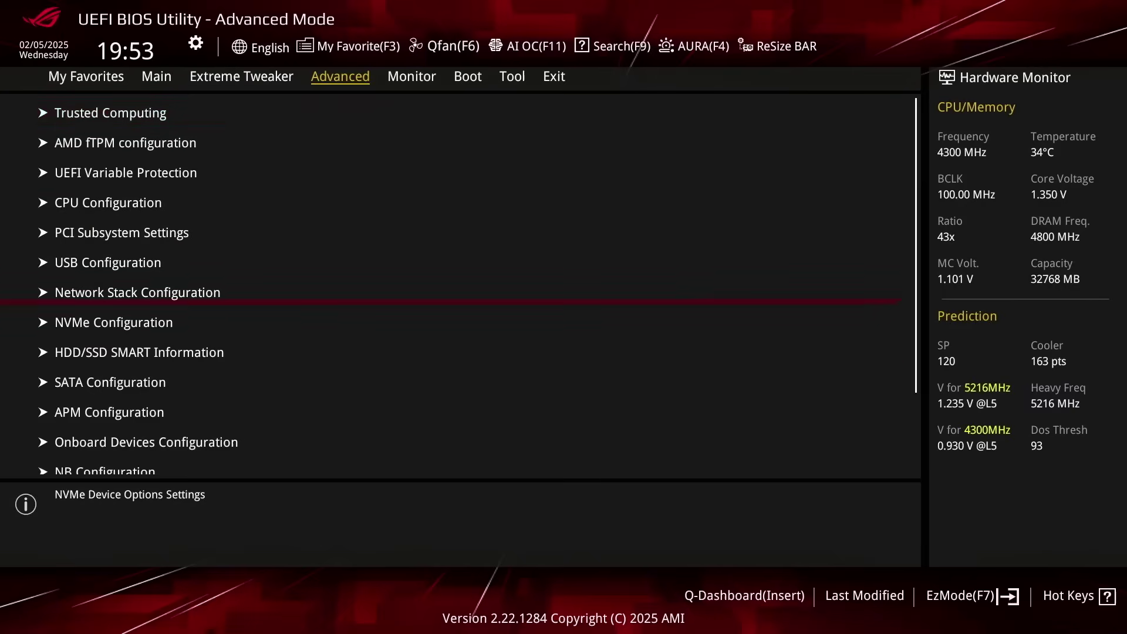
pyautogui.press('Down')
pyautogui.press('Down')
pyautogui.press('Down')
pyautogui.press('Down')
pyautogui.press('Down')
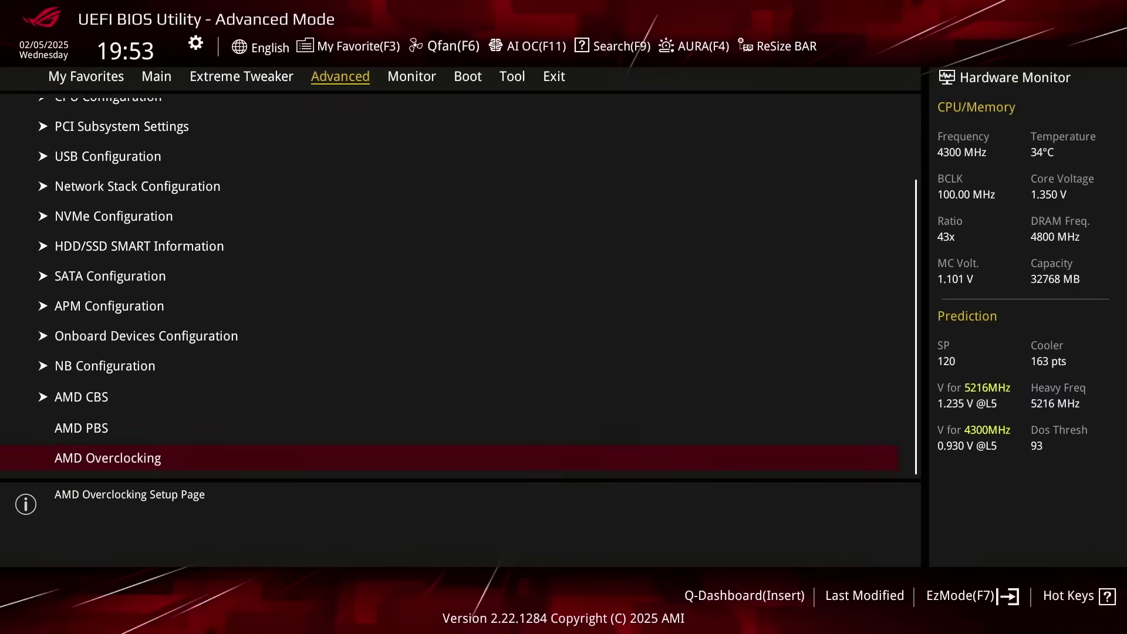
pyautogui.press('Return')
pyautogui.press('Return')
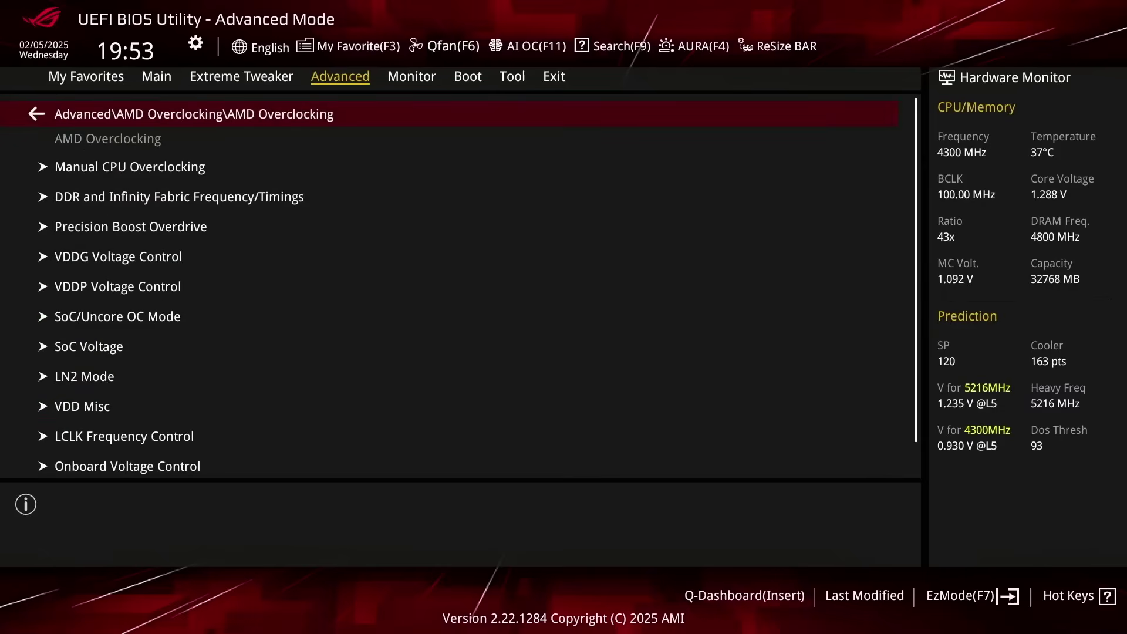
pyautogui.press('Down')
pyautogui.press('Down')
pyautogui.press('Down')
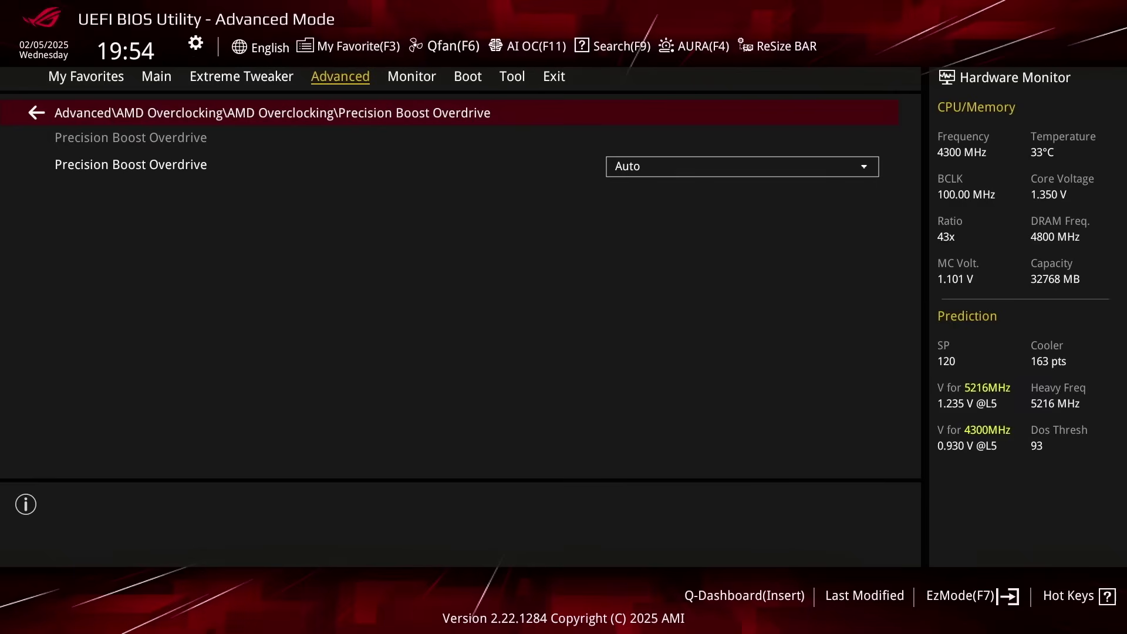
# - Set Precision Boost Overdrive to Advanced with PBO Limits set to Motherboard
pyautogui.press('Down')
pyautogui.press('Return')
pyautogui.press('Down')
pyautogui.press('Down')
pyautogui.press('Down')
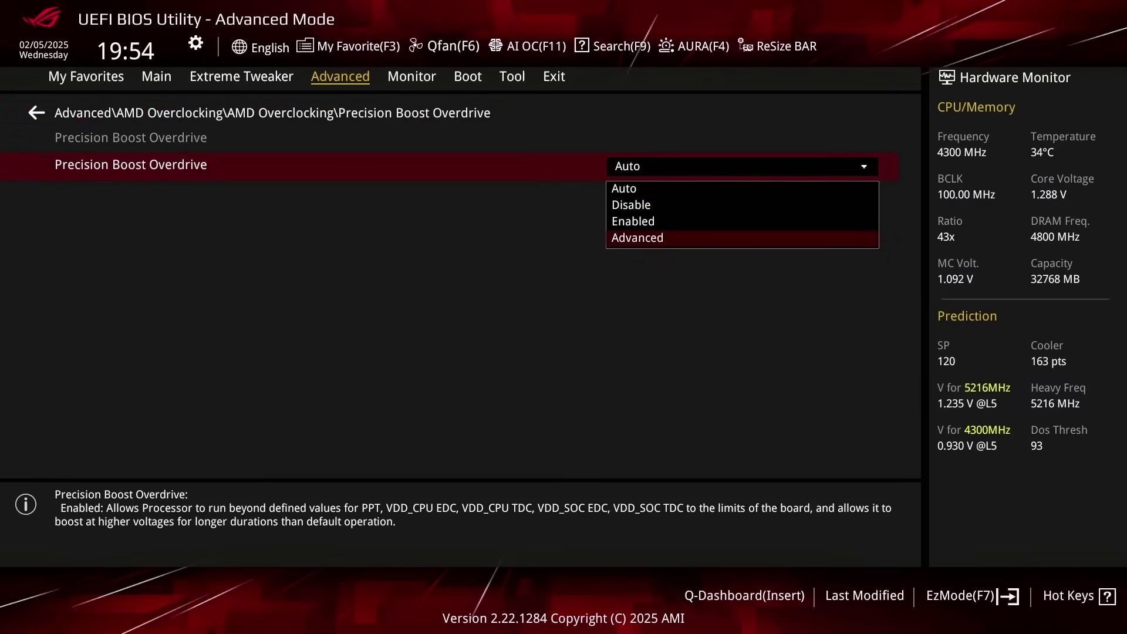
pyautogui.press('Return')
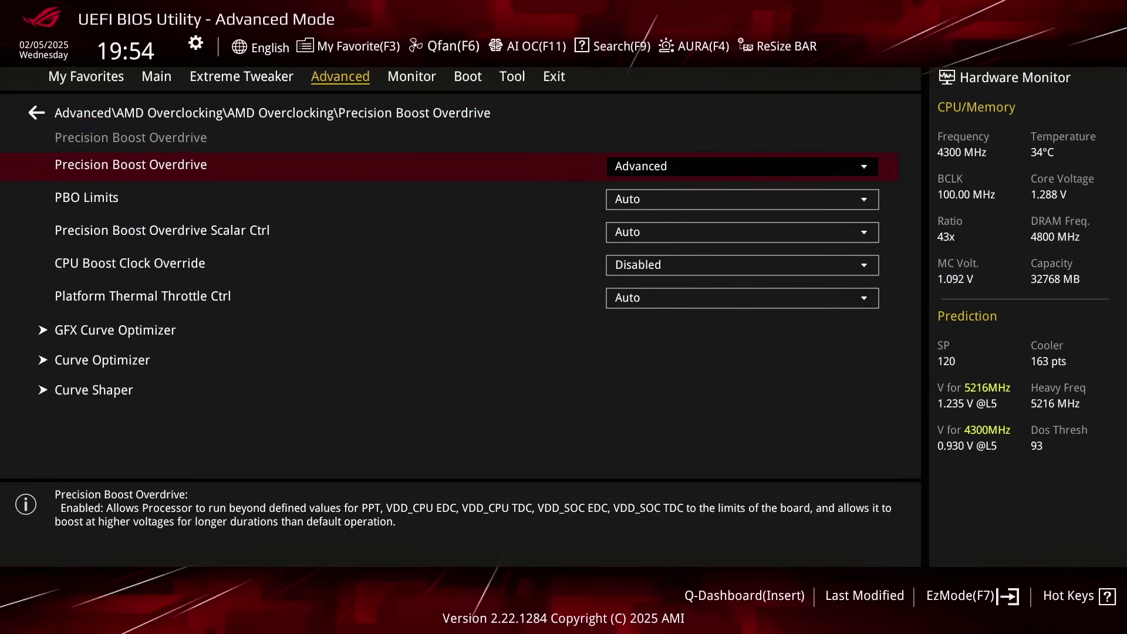
pyautogui.press('Down')
pyautogui.press('Return')
pyautogui.press('Down')
pyautogui.press('Down')
pyautogui.press('Return')
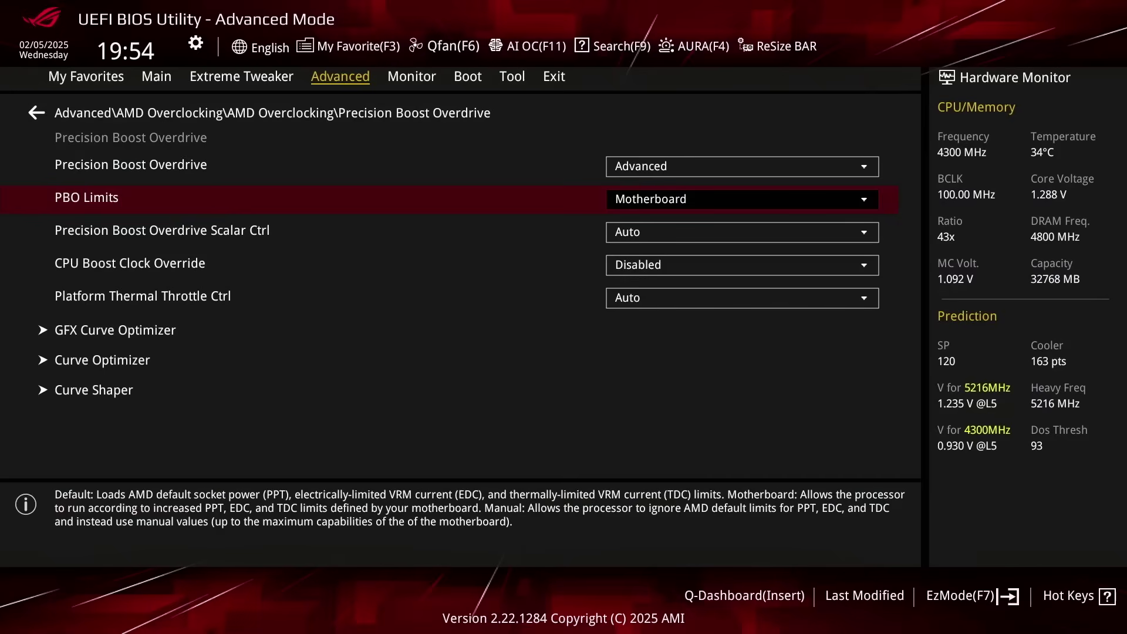
# - Switch Scalar Ctrl to Manual and choose a 10X overdrive scalar
pyautogui.press('Down')
pyautogui.press('Return')
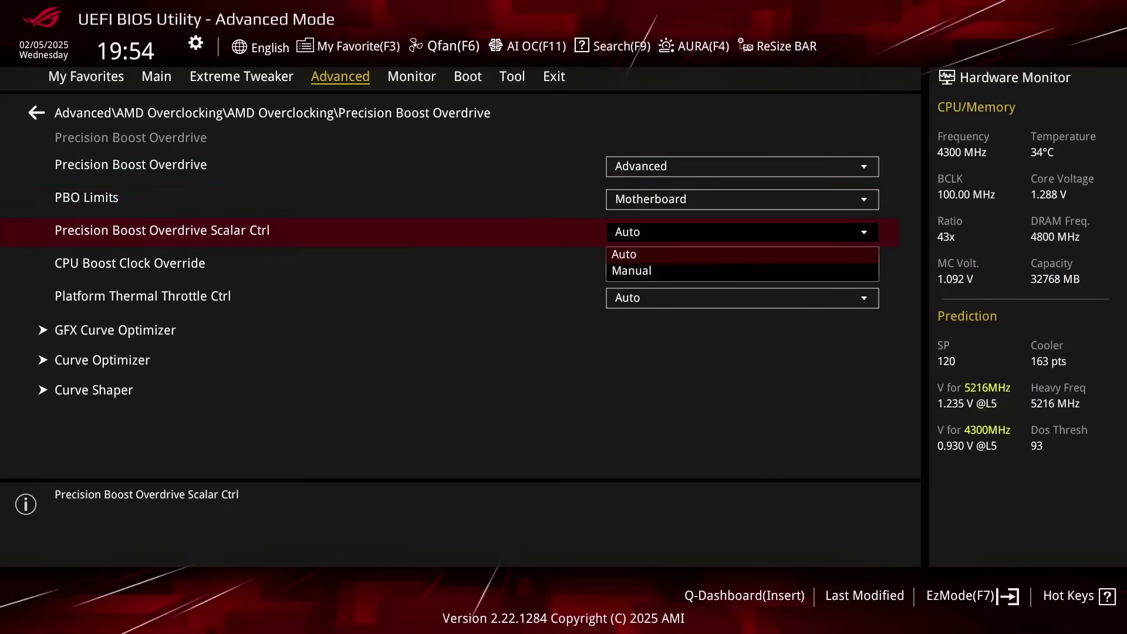
pyautogui.press('Down')
pyautogui.press('Return')
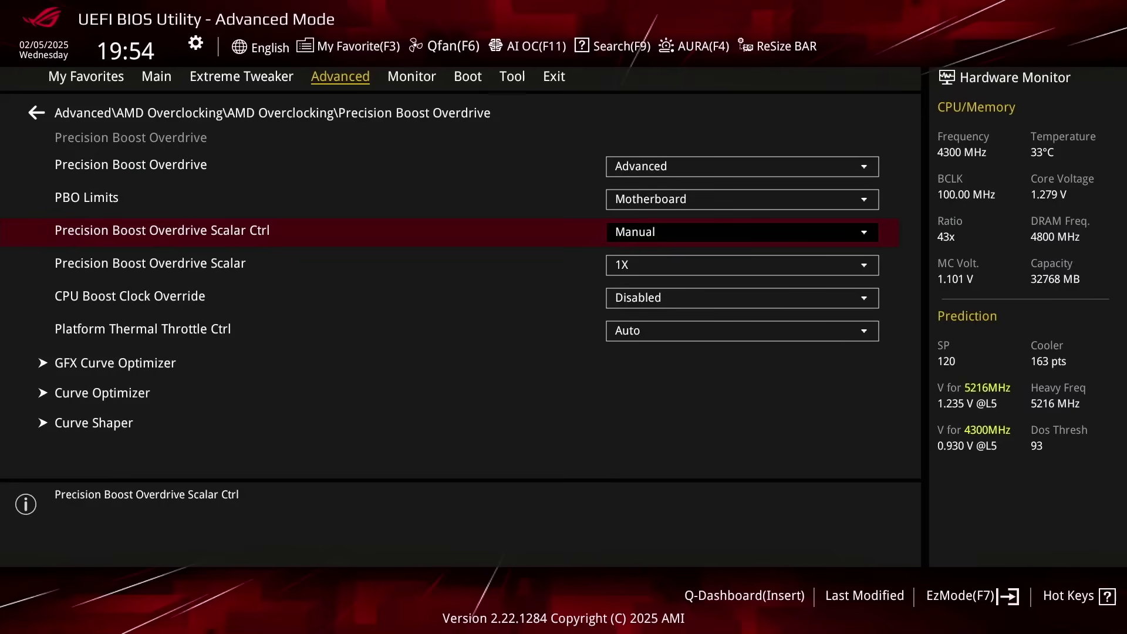
pyautogui.press('Down')
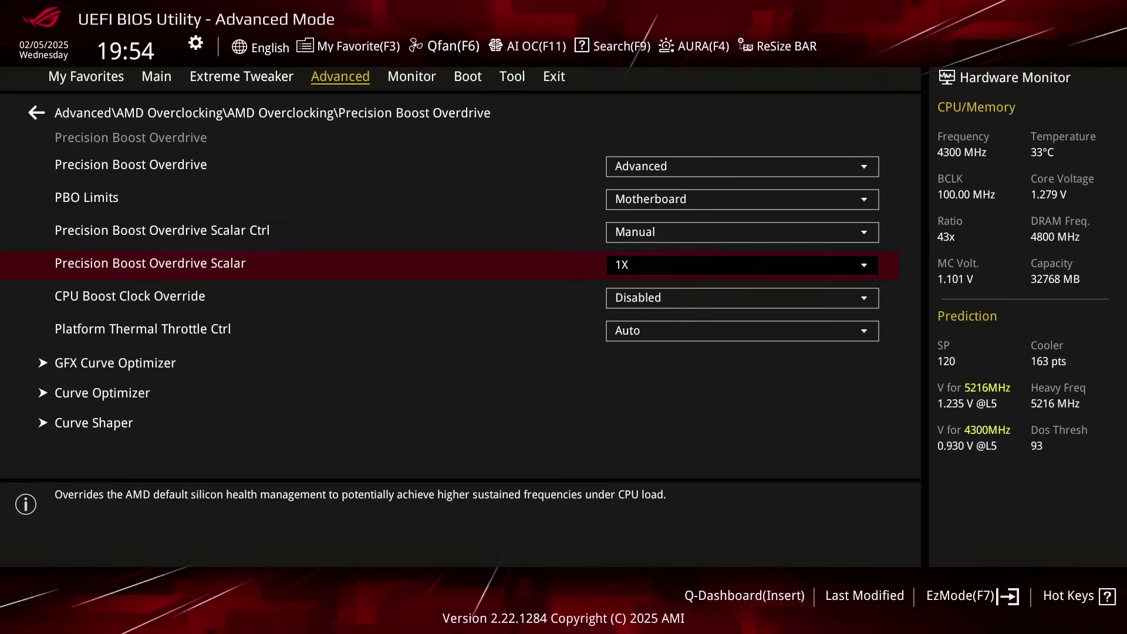
pyautogui.press('Return')
pyautogui.press('Down')
pyautogui.press('Down')
pyautogui.press('Down')
pyautogui.press('Down')
pyautogui.press('Down')
pyautogui.press('Down')
pyautogui.press('Down')
pyautogui.press('Down')
pyautogui.press('Down')
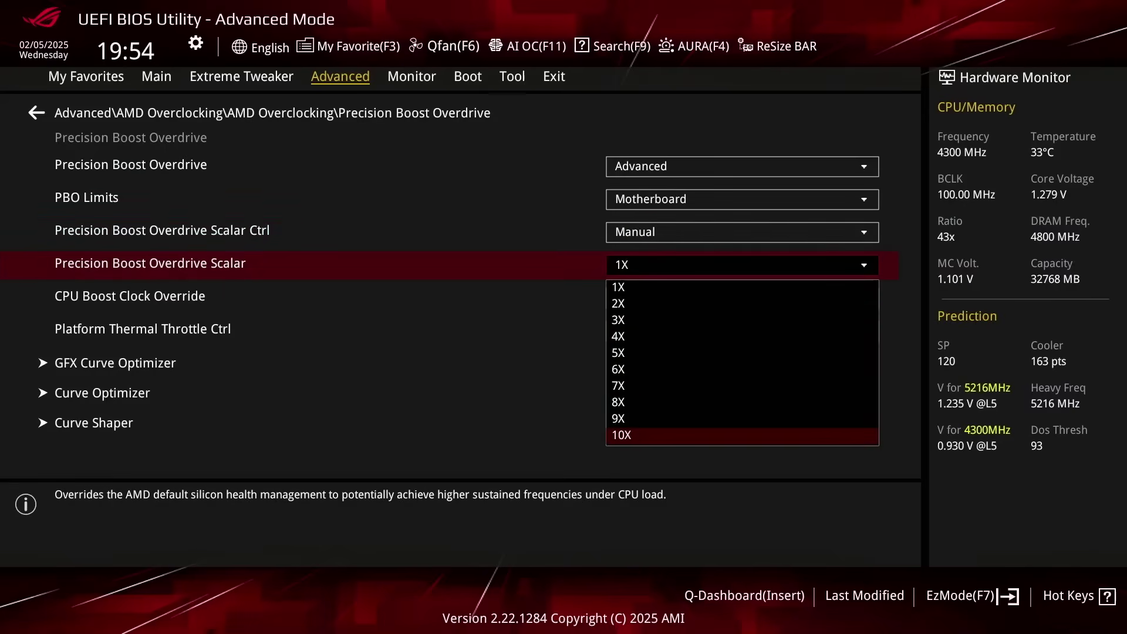
pyautogui.press('Return')
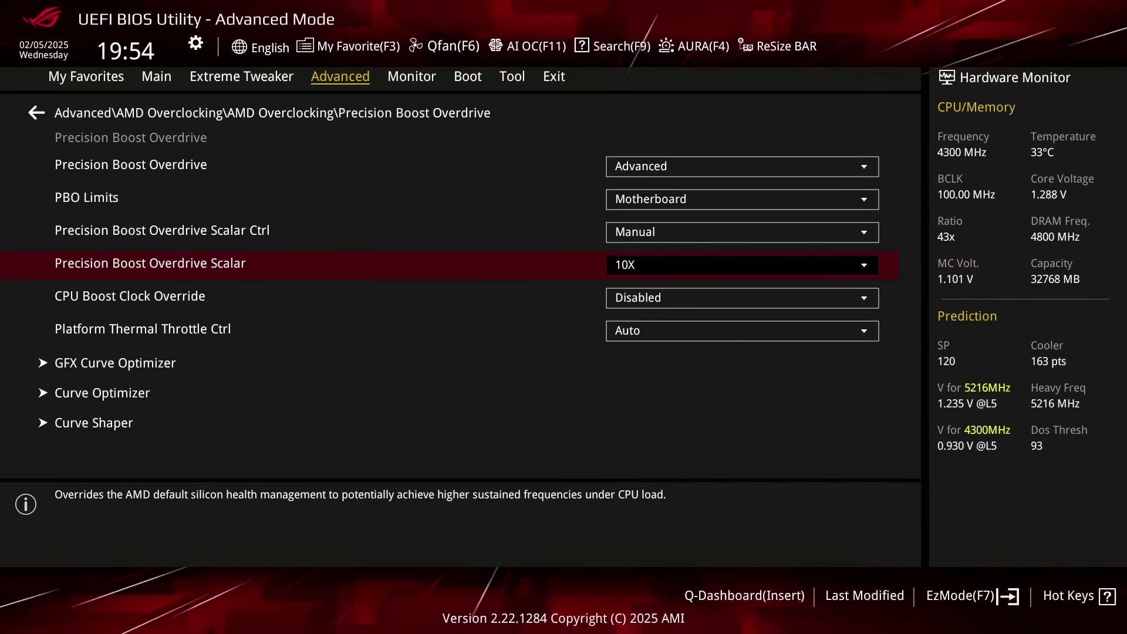
# - Set CPU Boost Clock Override to Enabled (Positive) with Max CPU Boost Clock Override(+) at 200
pyautogui.press('Down')
pyautogui.press('Return')
pyautogui.press('Down')
pyautogui.press('Return')
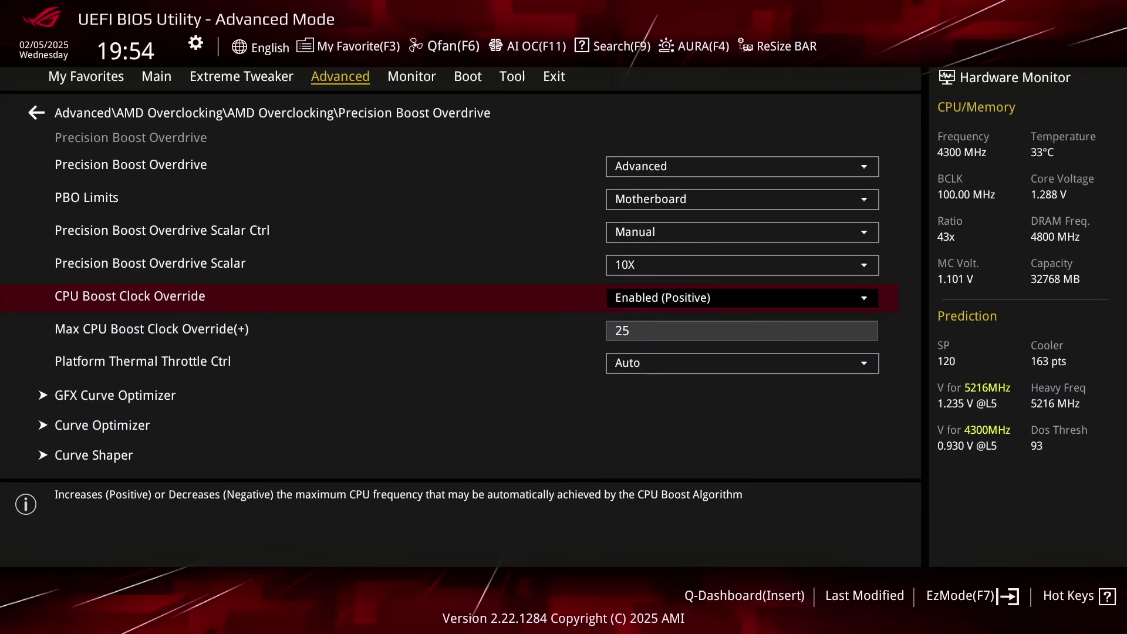
pyautogui.press('Down')
pyautogui.press('+')
pyautogui.press('+')
pyautogui.press('+')
pyautogui.press('+')
pyautogui.press('+')
pyautogui.press('+')
pyautogui.press('+')
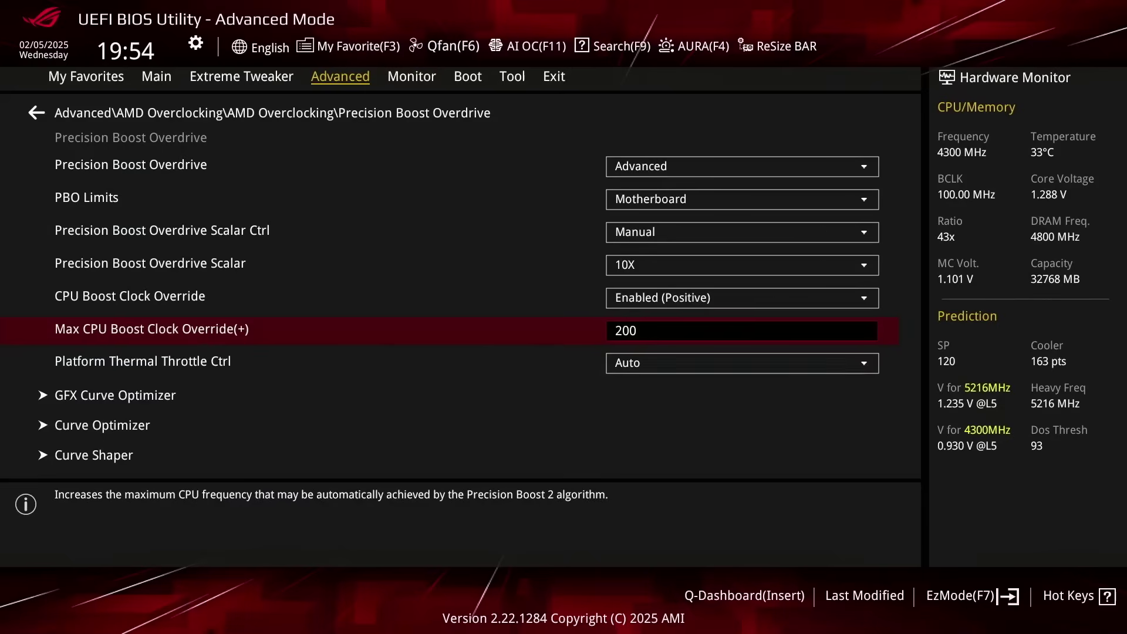
# - Move down to the Curve Shaper settings to configure negative frequency-band offsets
pyautogui.press('Down')
pyautogui.press('Down')
pyautogui.press('Down')
pyautogui.press('Down')
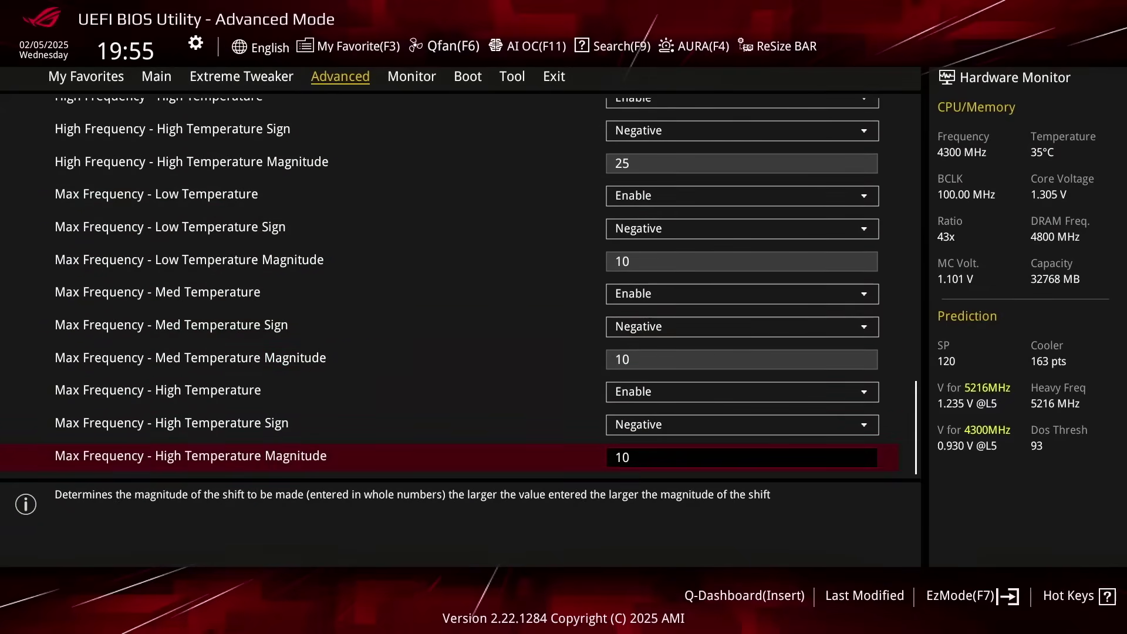
# - Bring up the Save Changes & Reset review listing EXPO I and DDR5-8000MHz changes
pyautogui.press('F10')
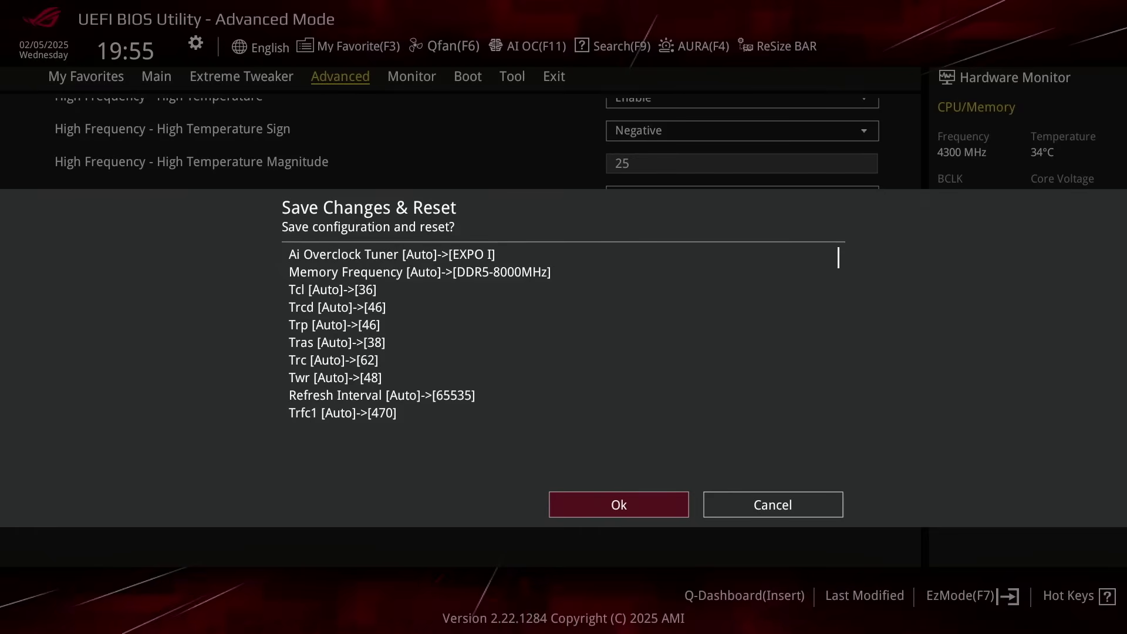